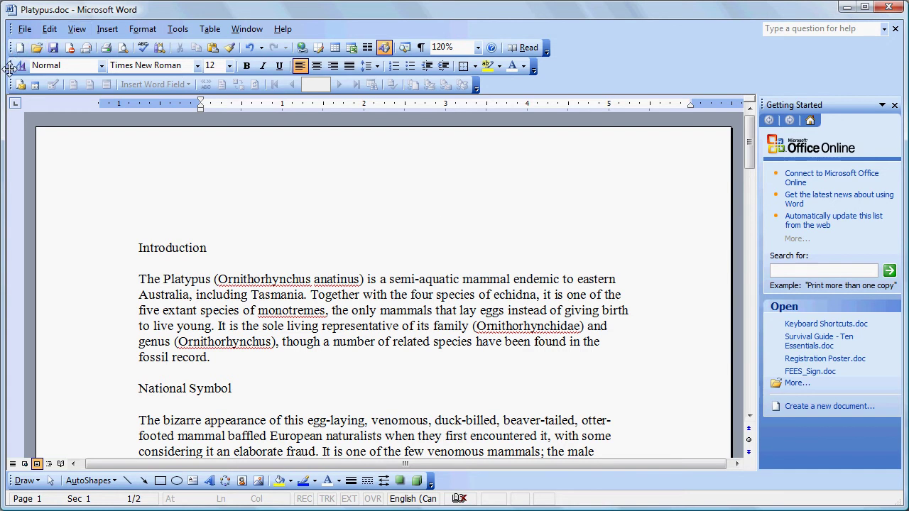
- Dock the Formatting toolbar beside the Standard toolbar on a single row
drag(10, 67, 389, 47)
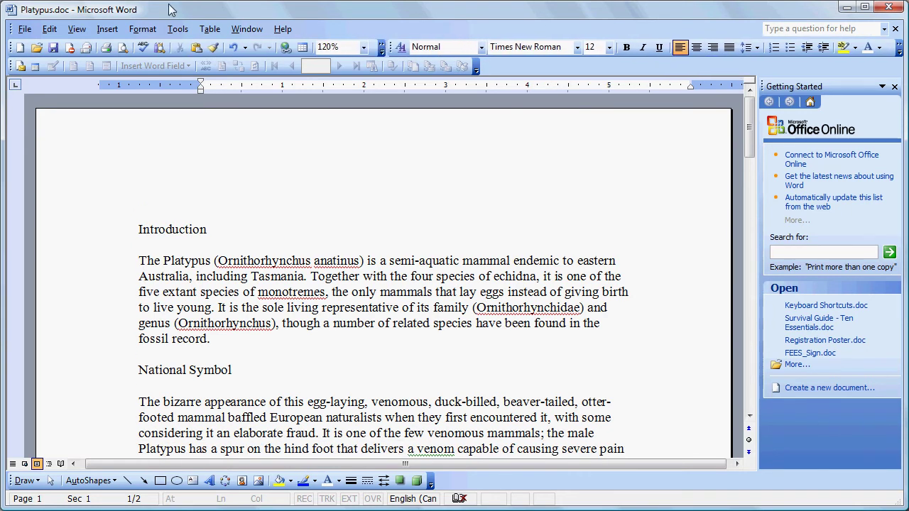
- Turn on 'Show Standard and Formatting toolbars on two rows' in Tools > Customize > Options
click(177, 29)
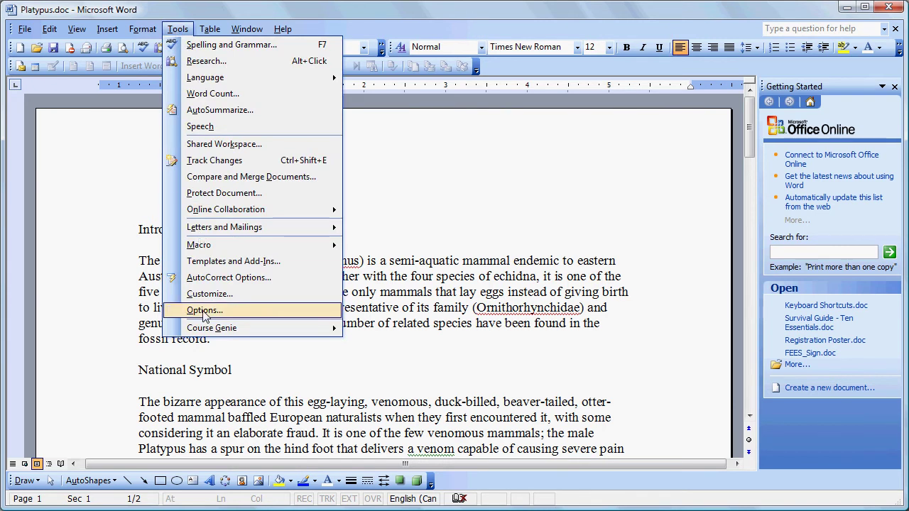
click(205, 310)
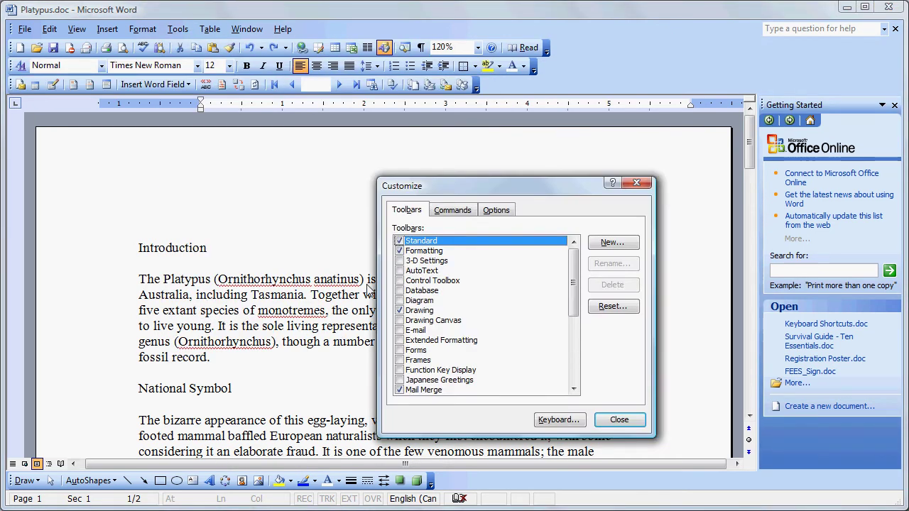
click(458, 216)
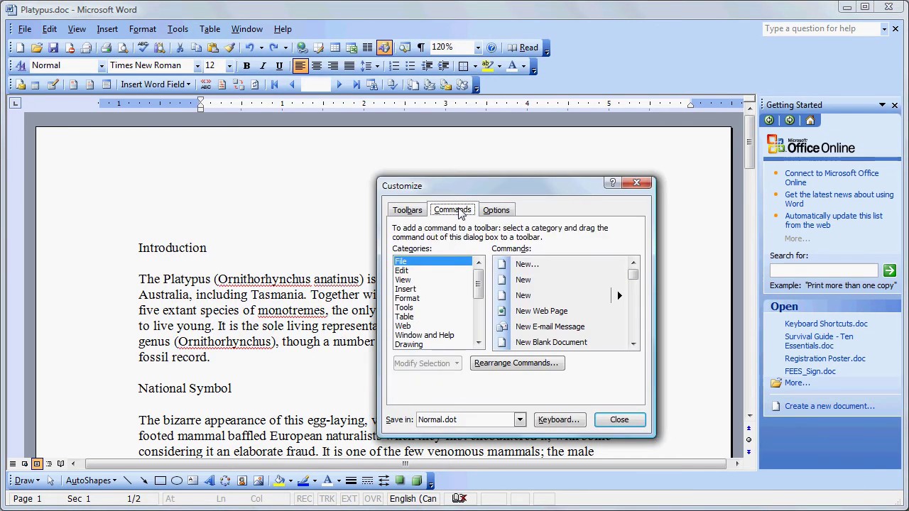
click(490, 214)
click(405, 243)
click(405, 243)
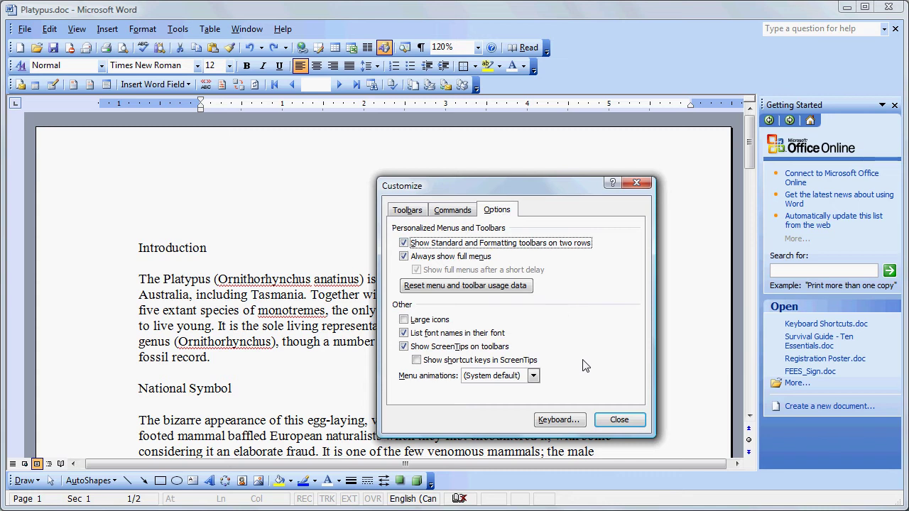
click(617, 421)
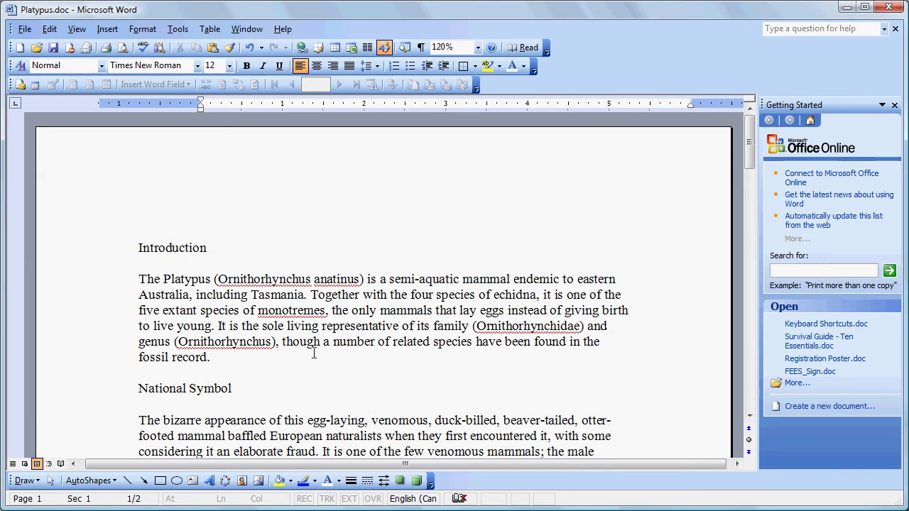
- Format the Introduction heading as Arial Black, 16 pt
triple_click(157, 252)
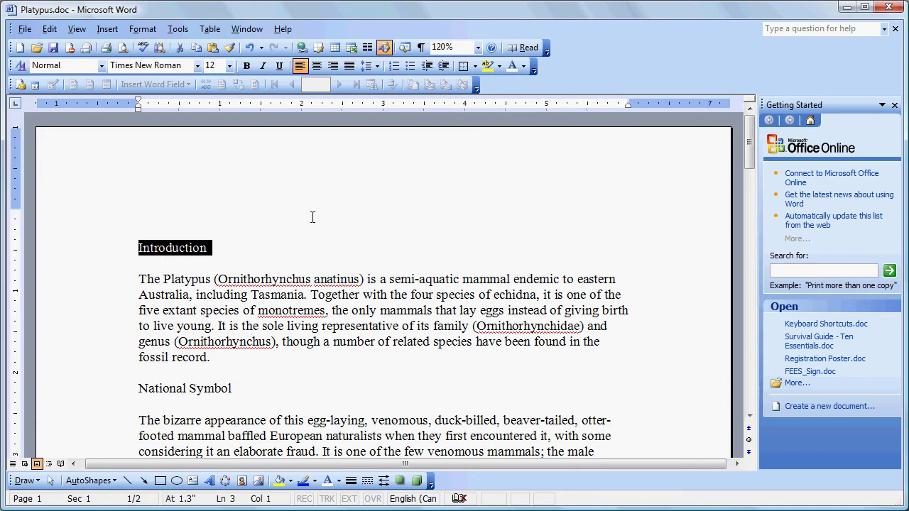
click(197, 66)
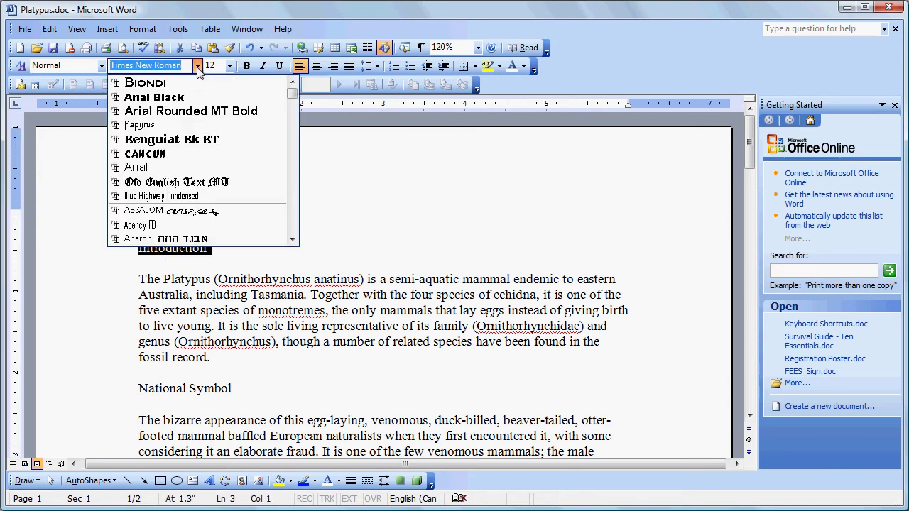
click(199, 97)
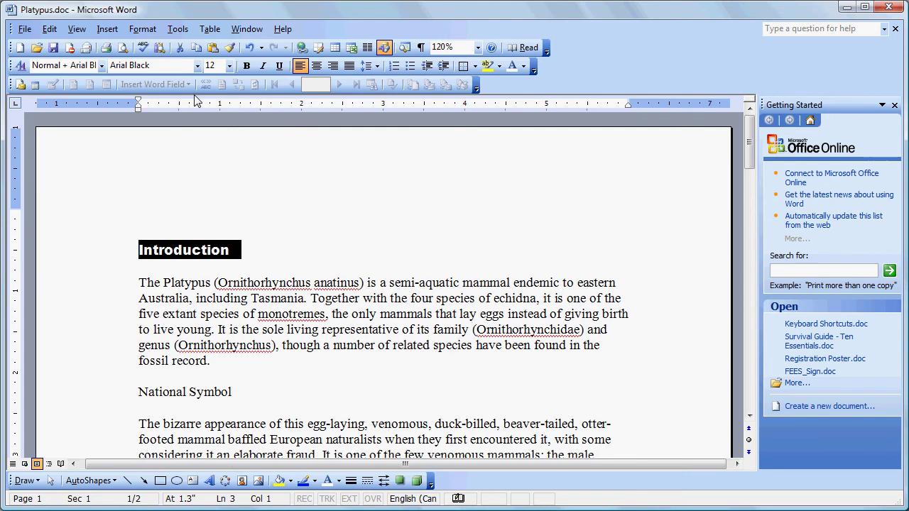
click(228, 66)
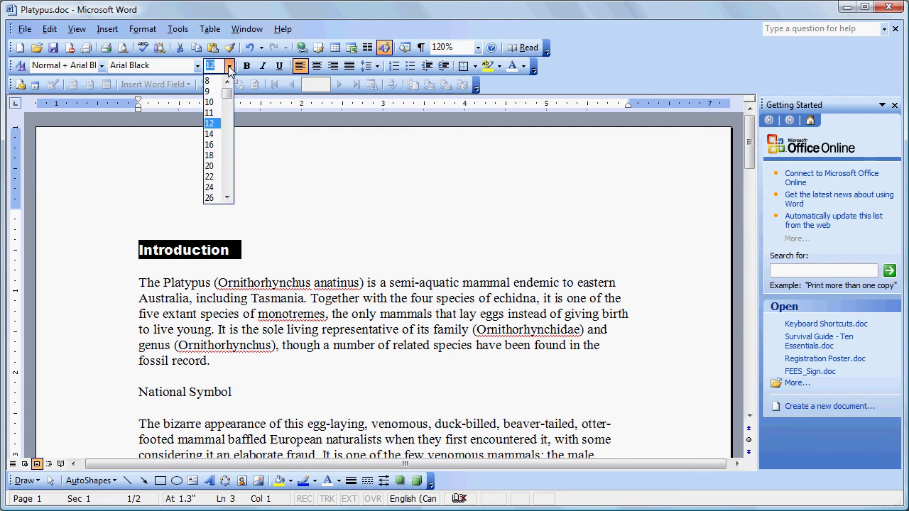
click(210, 145)
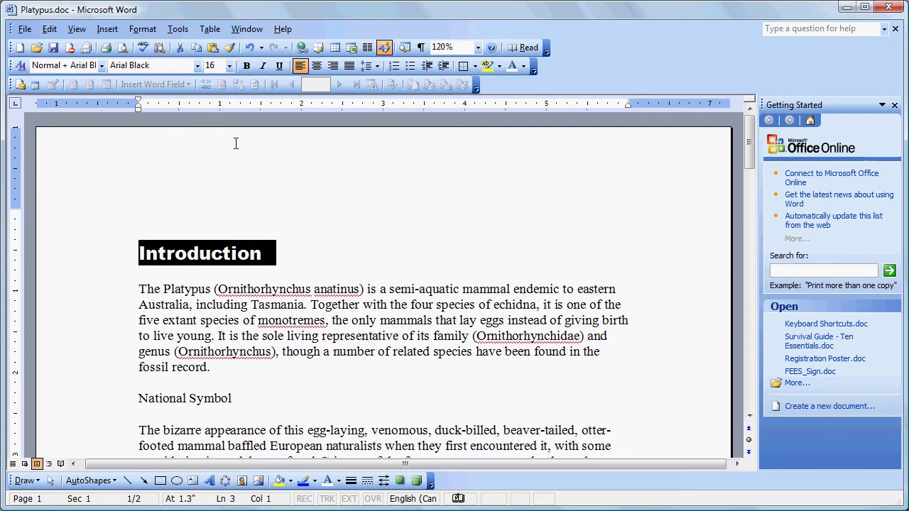
click(301, 162)
- Check the Introduction heading, scroll down and select the National Symbol heading
double_click(235, 253)
click(357, 261)
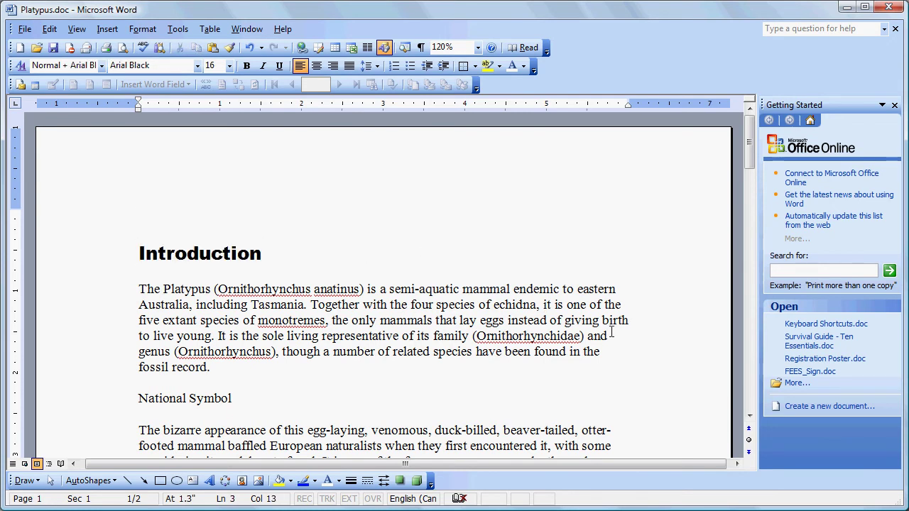
click(750, 417)
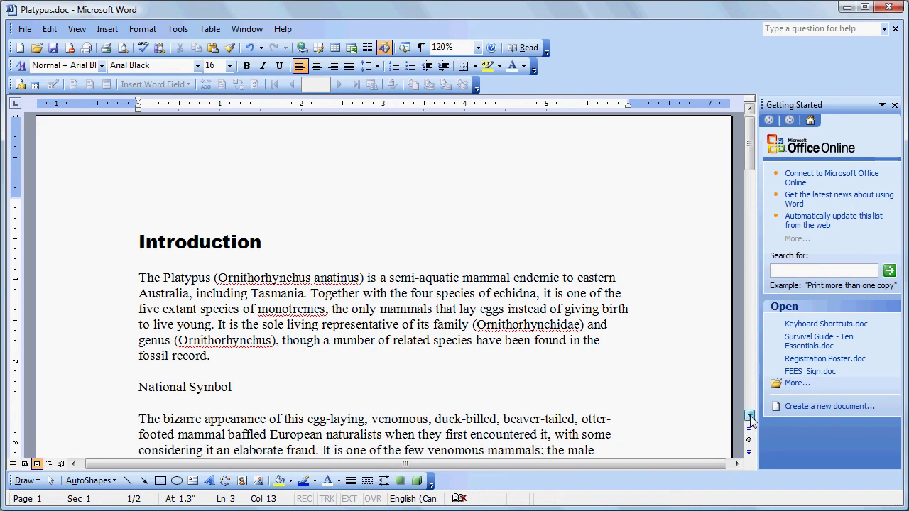
click(751, 419)
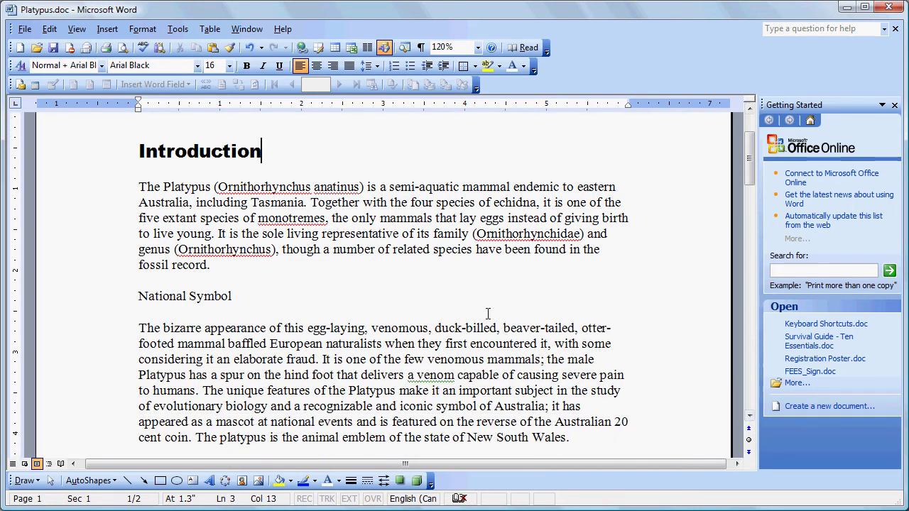
click(211, 149)
triple_click(213, 296)
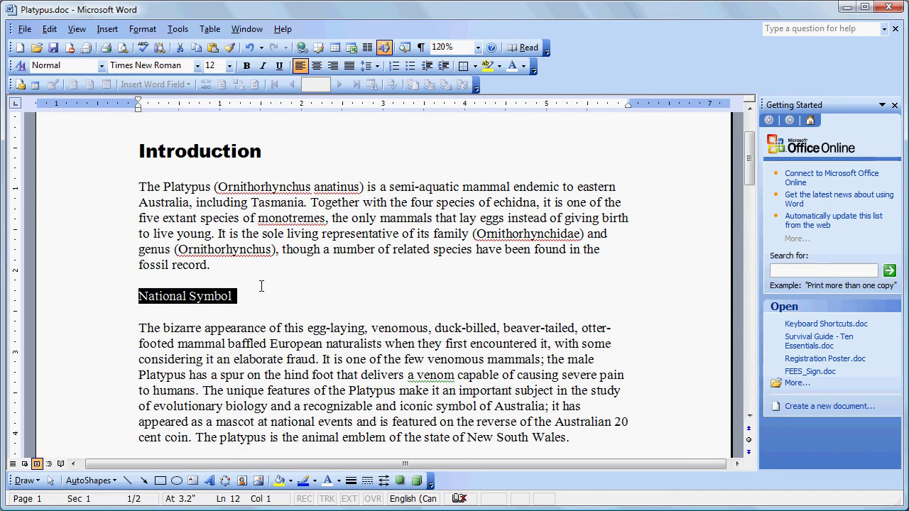
- Use Format Painter to copy the Introduction heading's formatting onto National Symbol
click(200, 151)
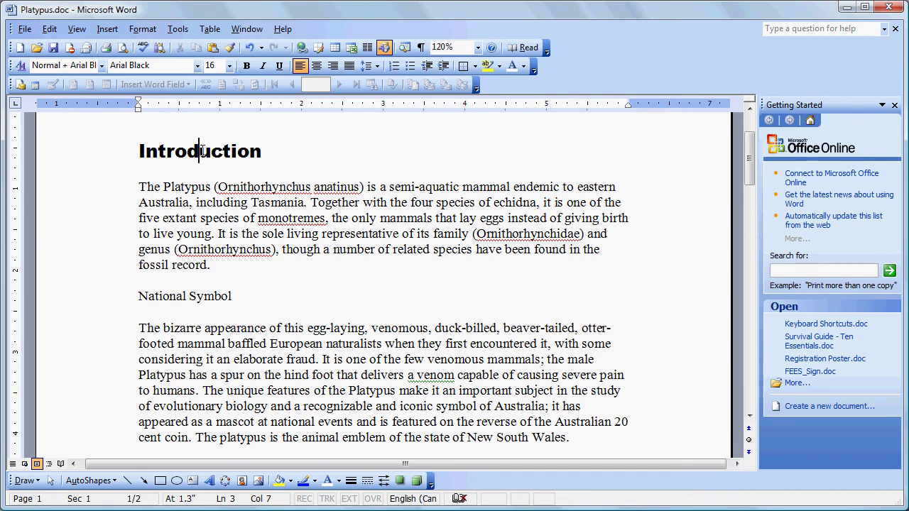
click(230, 49)
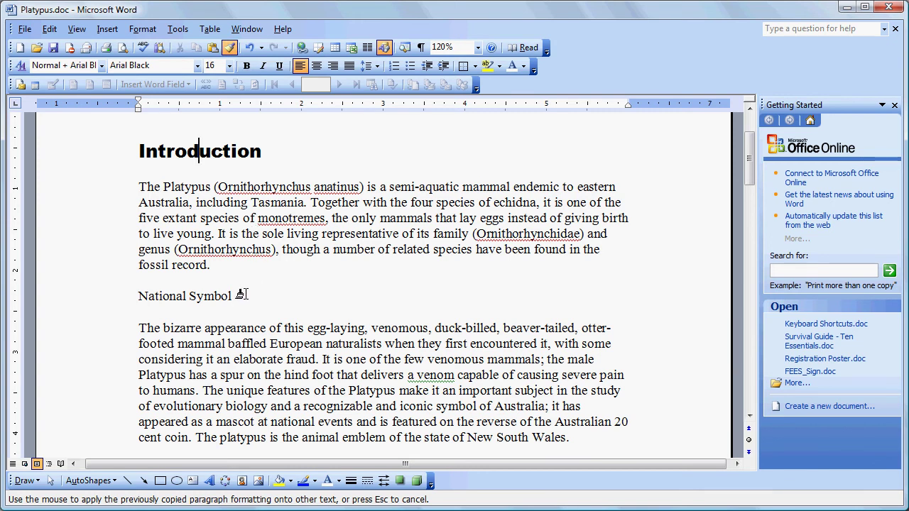
mouse_move(231, 295)
mouse_down()
mouse_move(179, 286)
mouse_move(149, 295)
mouse_move(159, 301)
mouse_up()
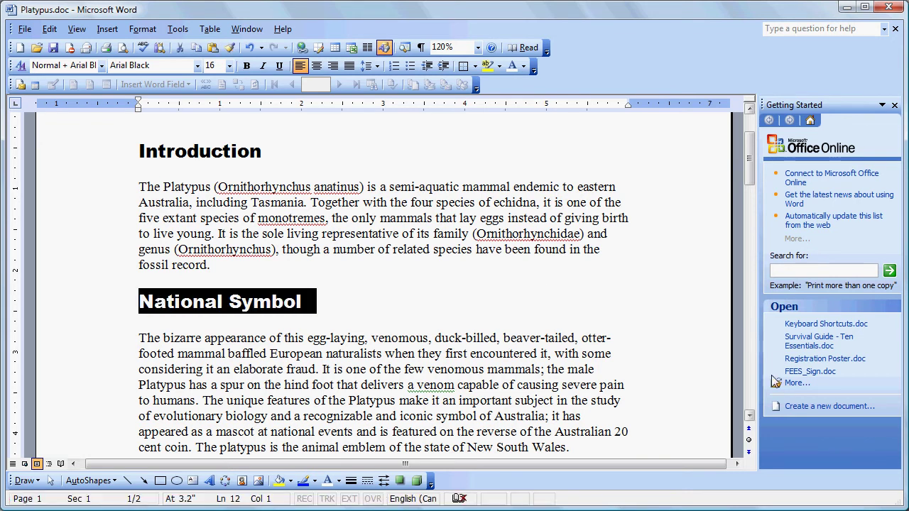
click(749, 417)
click(749, 416)
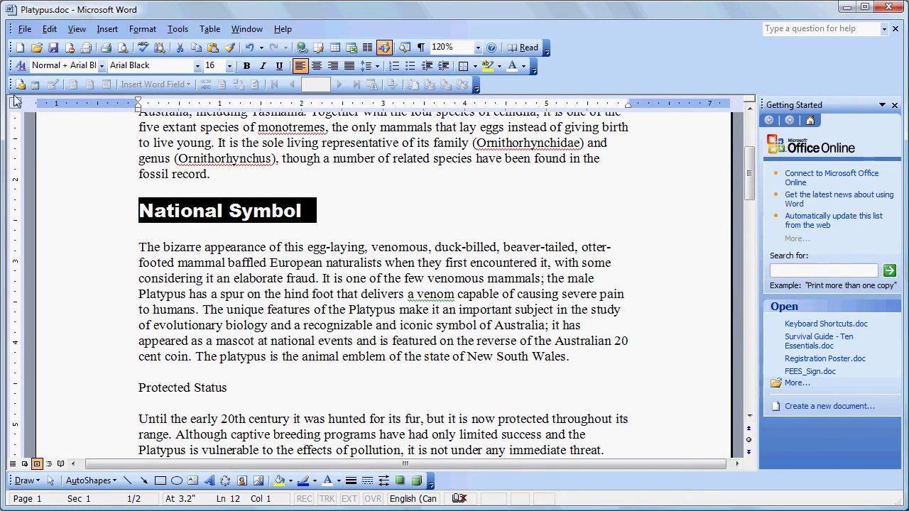
- Use Format Painter to copy National Symbol's Arial Black 16 pt formatting onto Protected Status
click(207, 212)
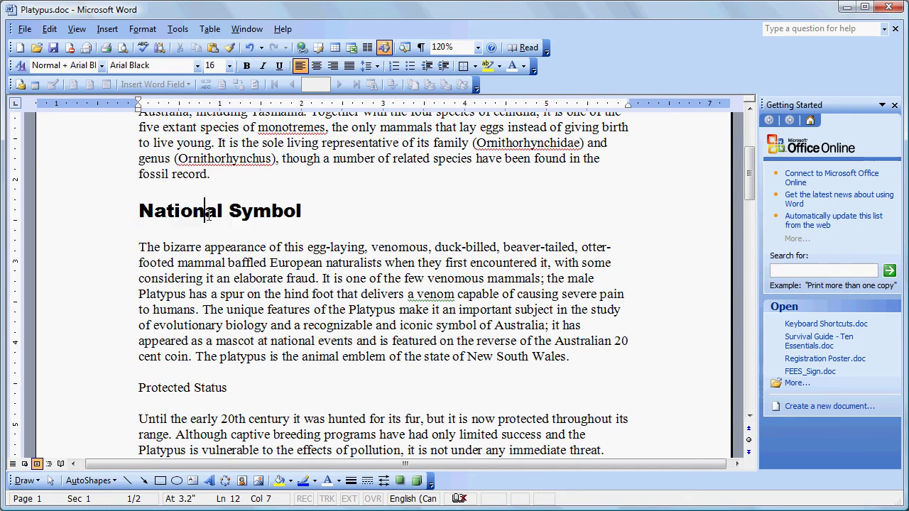
click(228, 47)
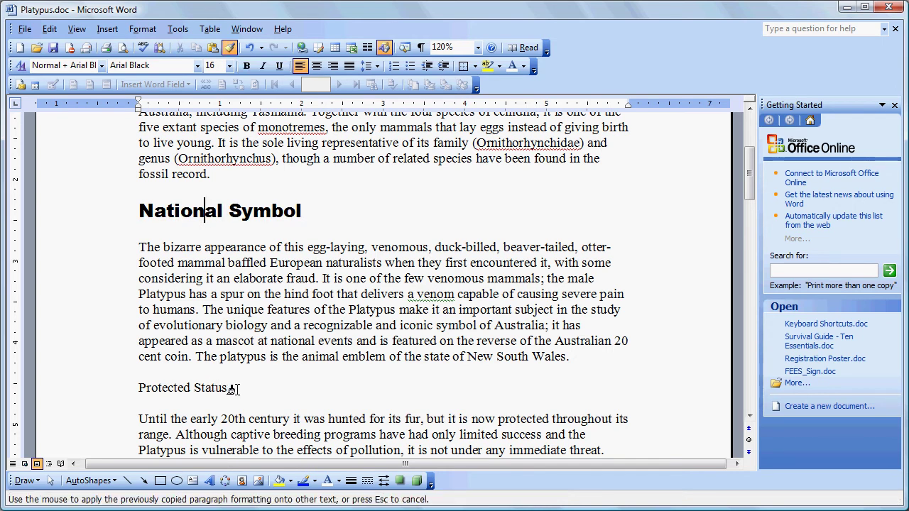
drag(233, 388, 159, 385)
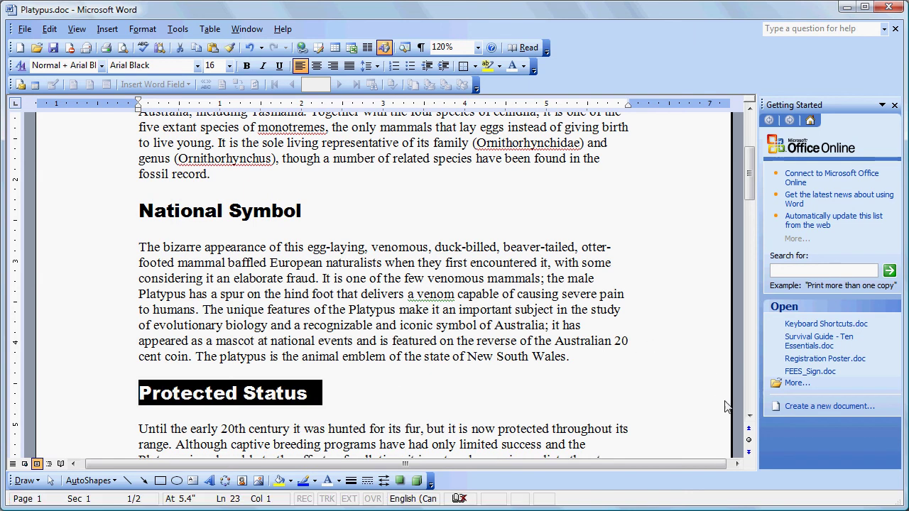
click(749, 416)
click(749, 416)
click(750, 415)
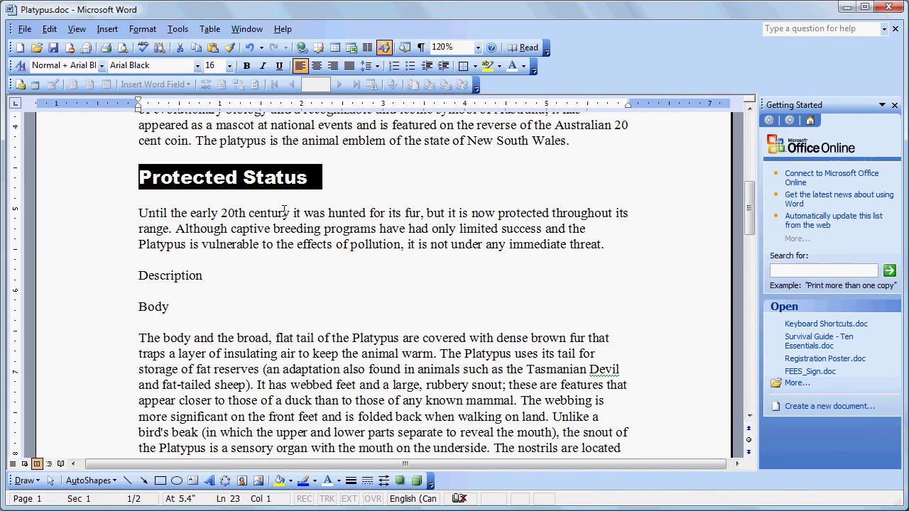
click(215, 178)
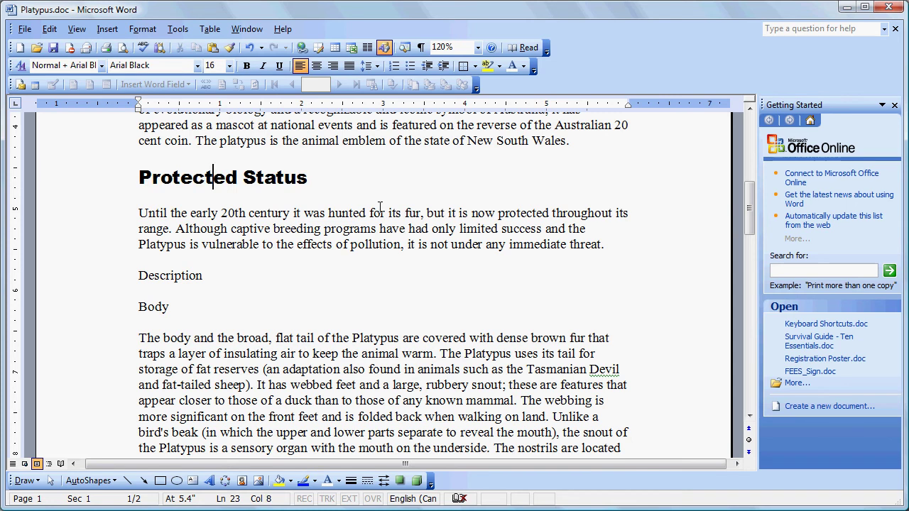
- Apply the 'Arial Black, 16 pt' style from the Style list to the Description heading
click(102, 70)
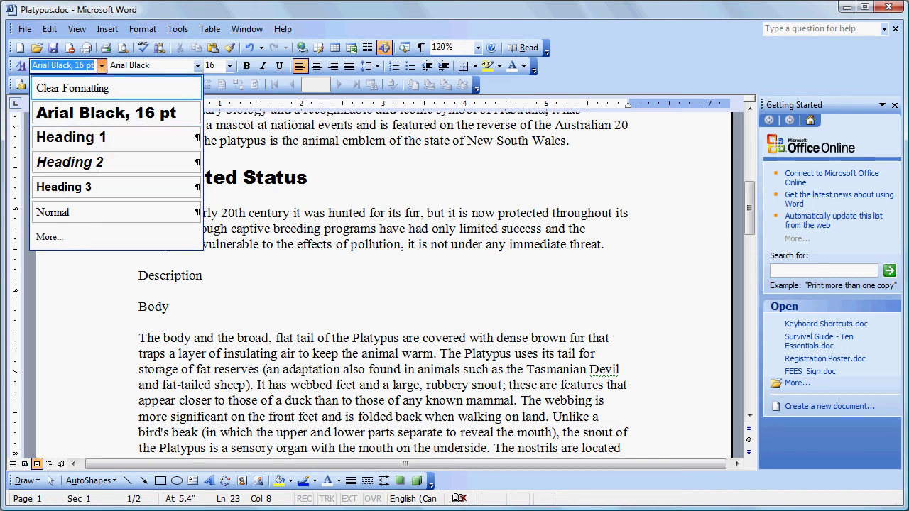
click(156, 12)
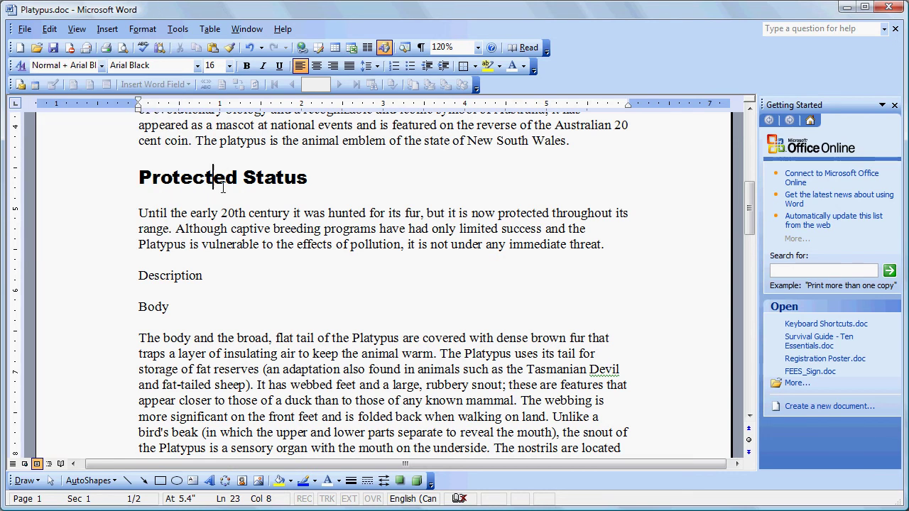
triple_click(182, 276)
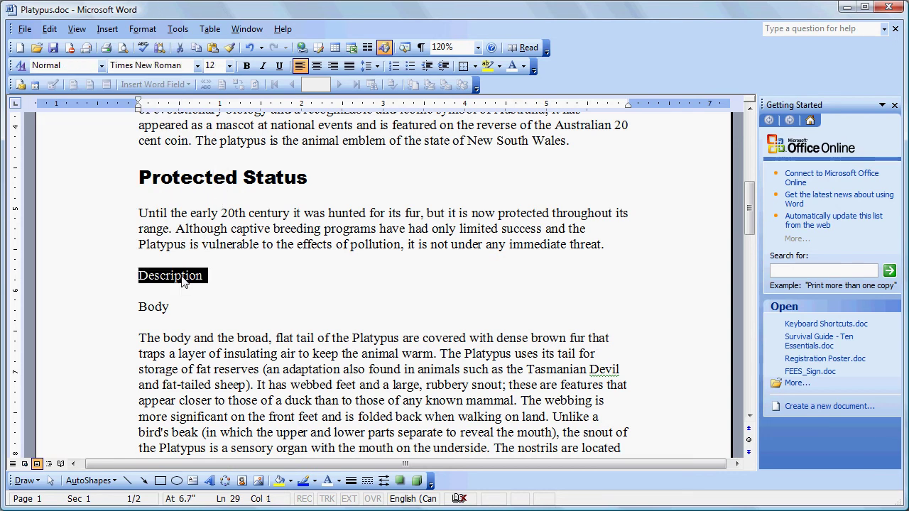
click(101, 68)
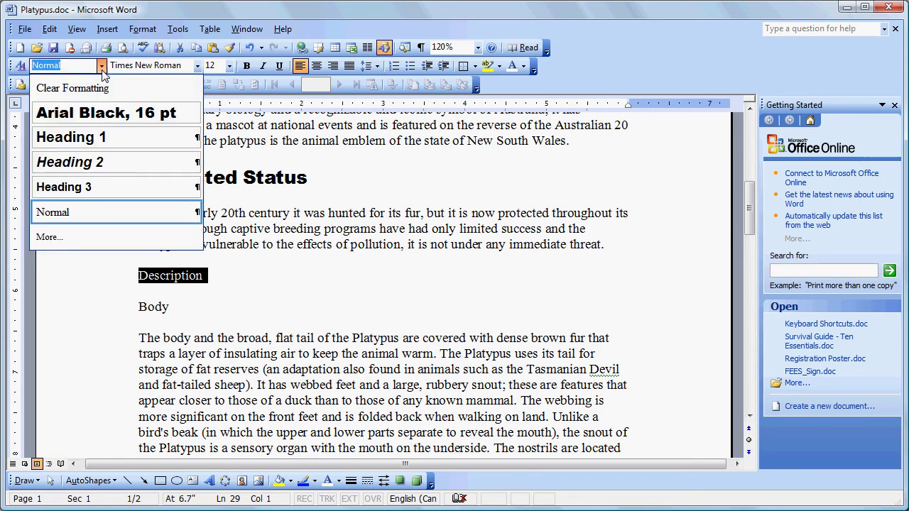
click(106, 113)
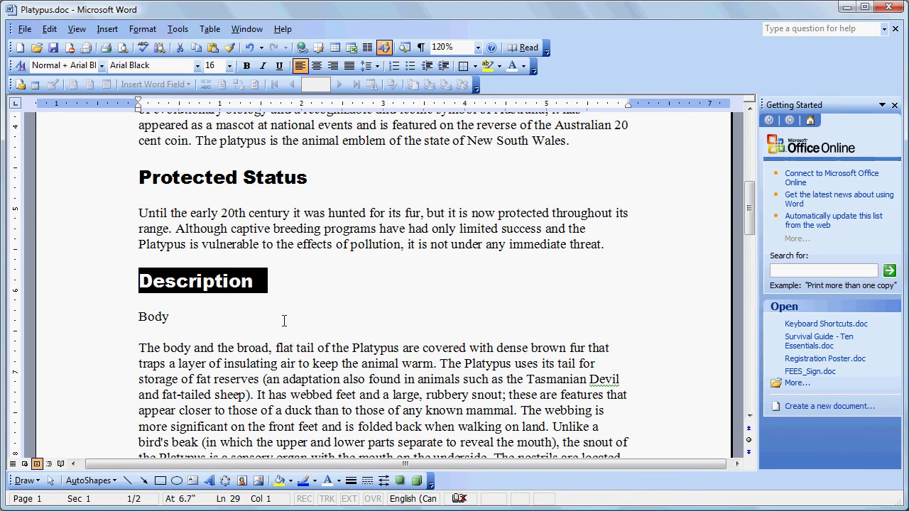
- Set the Body subheading to Arial Black at 12 pt, then scroll down the page
double_click(159, 317)
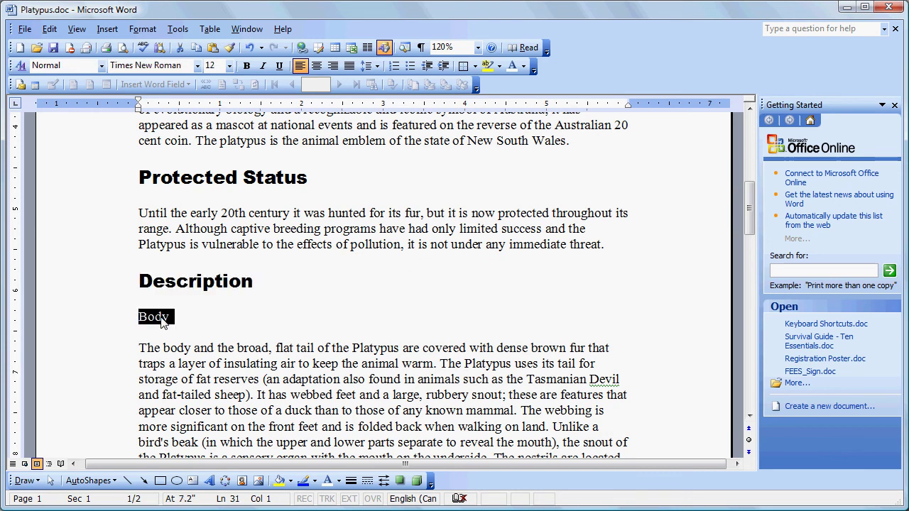
click(198, 65)
click(188, 84)
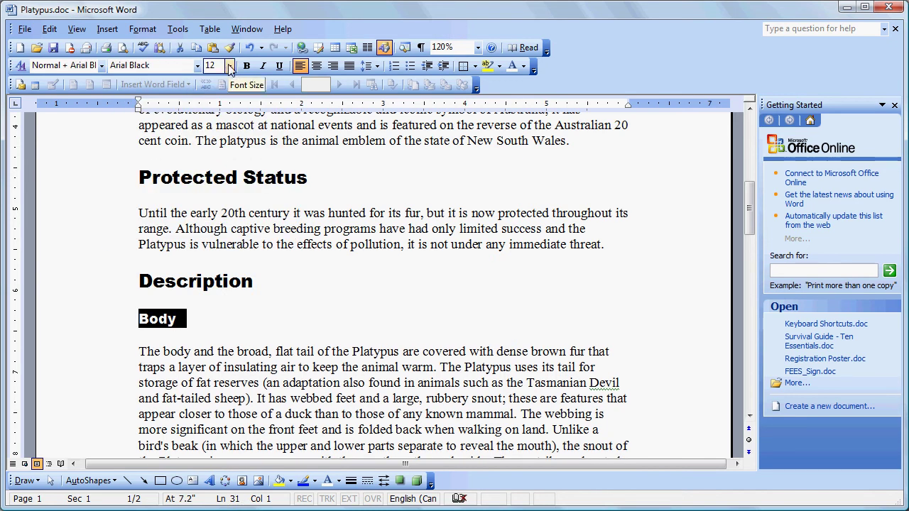
click(228, 65)
click(214, 124)
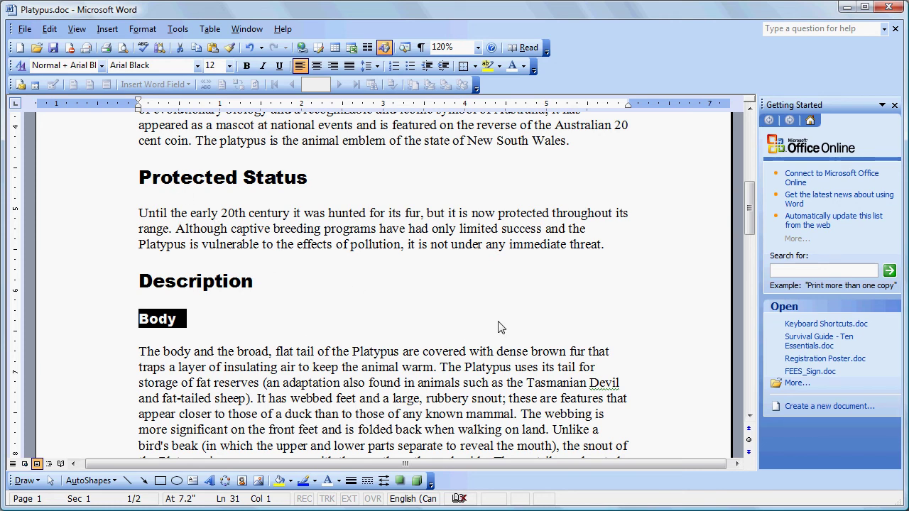
click(749, 417)
drag(749, 419, 749, 419)
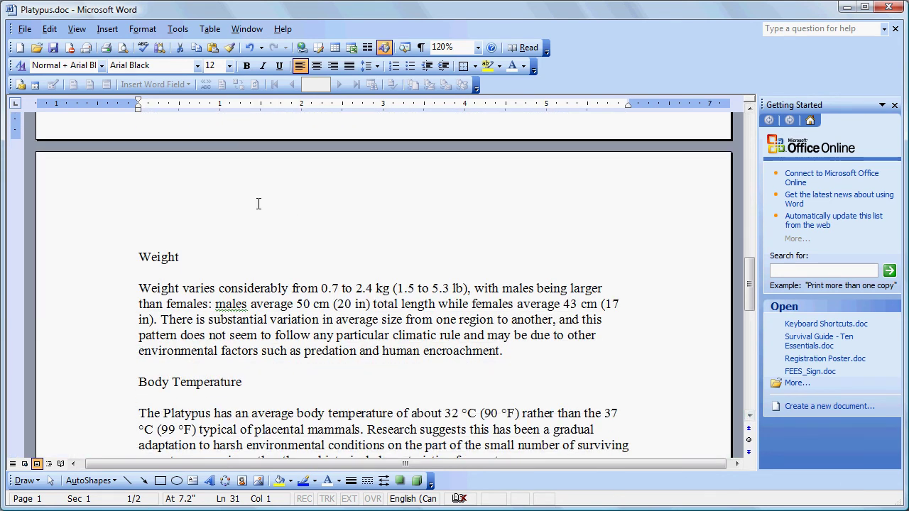
- Apply the Arial Black style from the Style list to the Weight and Body Temperature subheadings
double_click(163, 258)
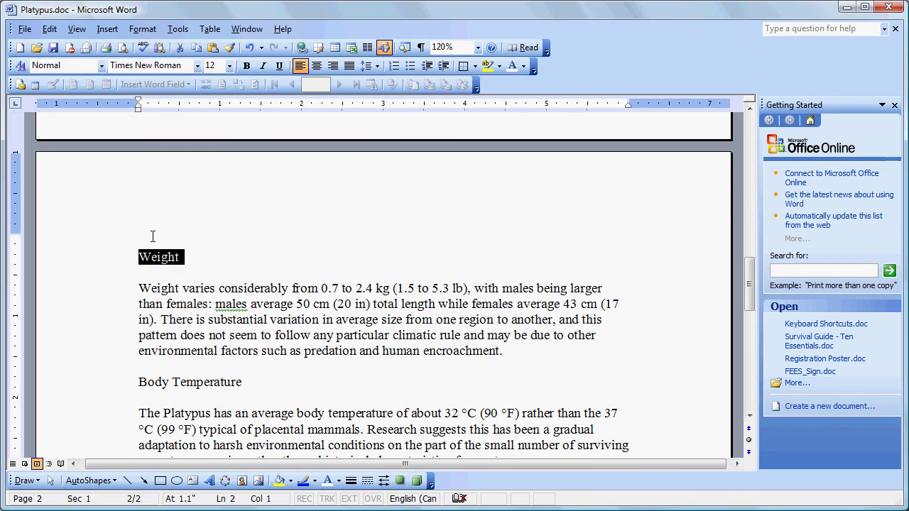
click(101, 65)
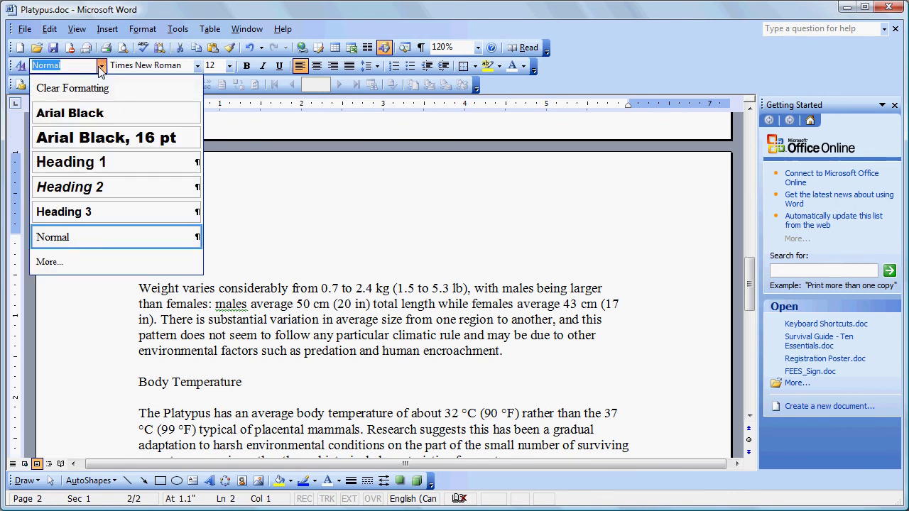
click(104, 113)
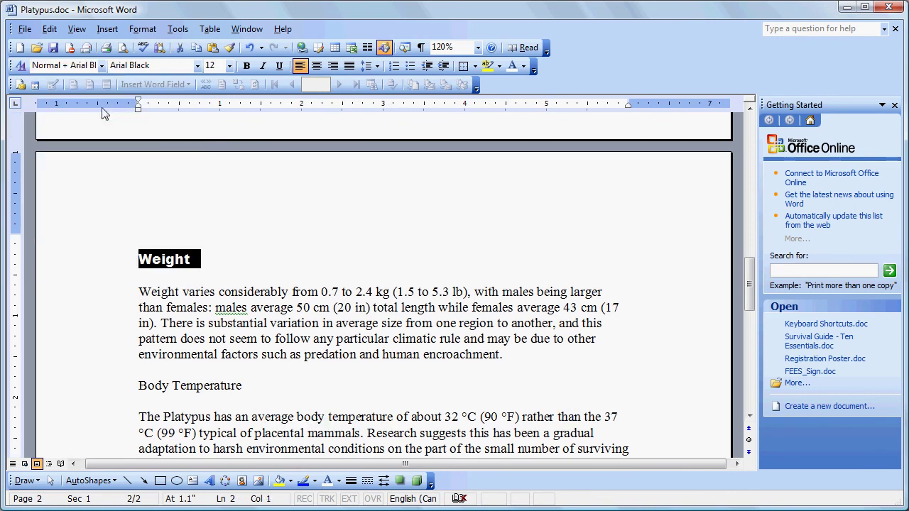
double_click(198, 388)
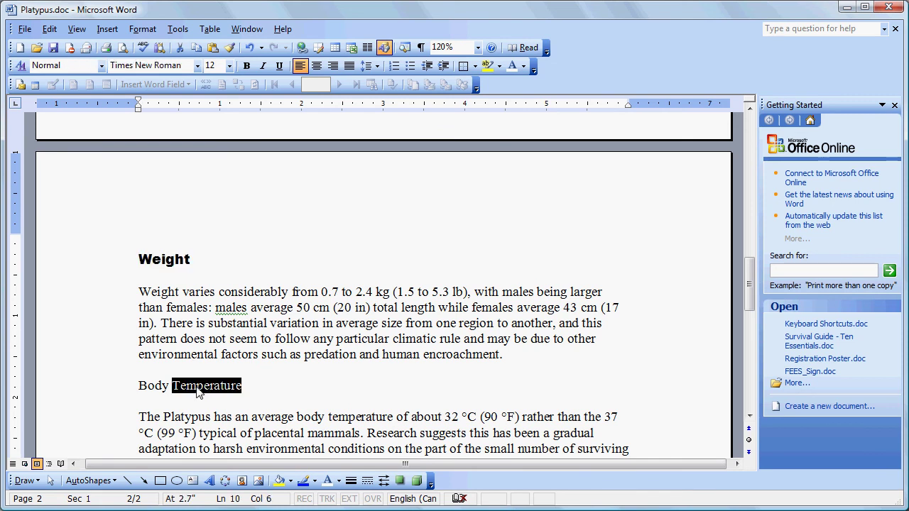
triple_click(197, 388)
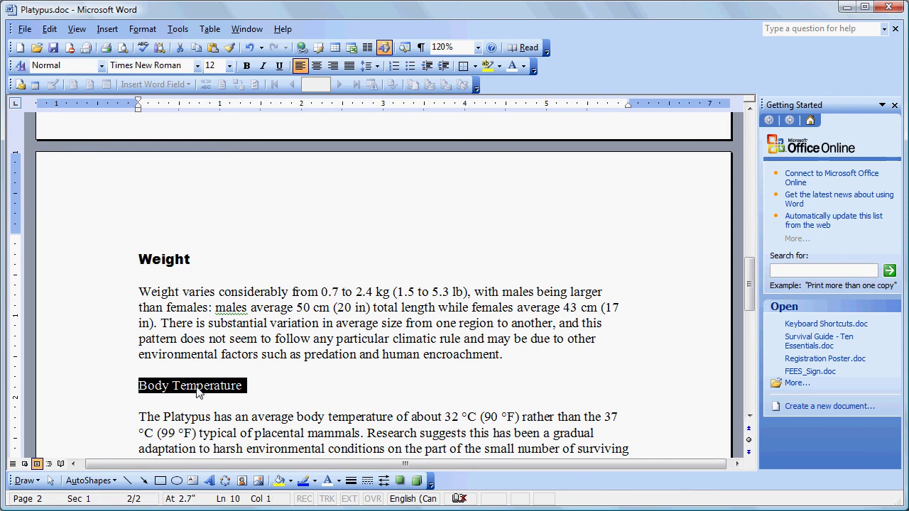
click(101, 65)
click(102, 114)
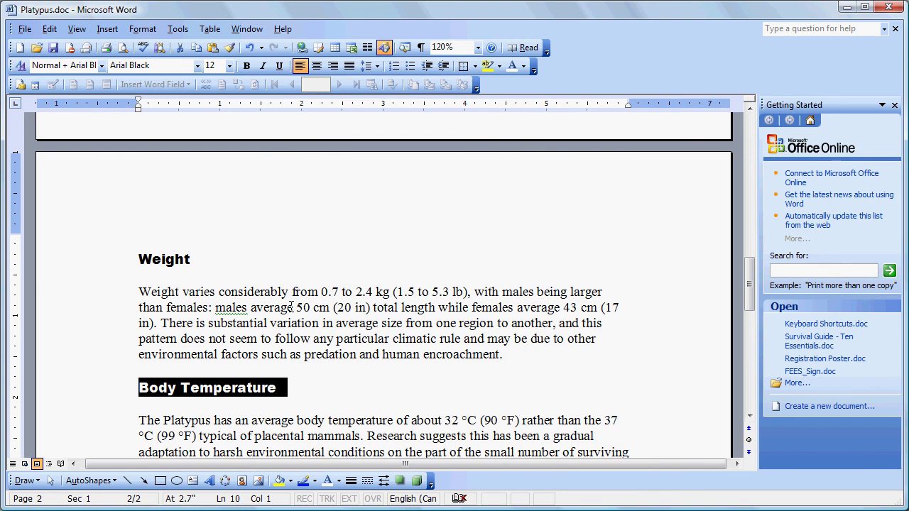
click(346, 418)
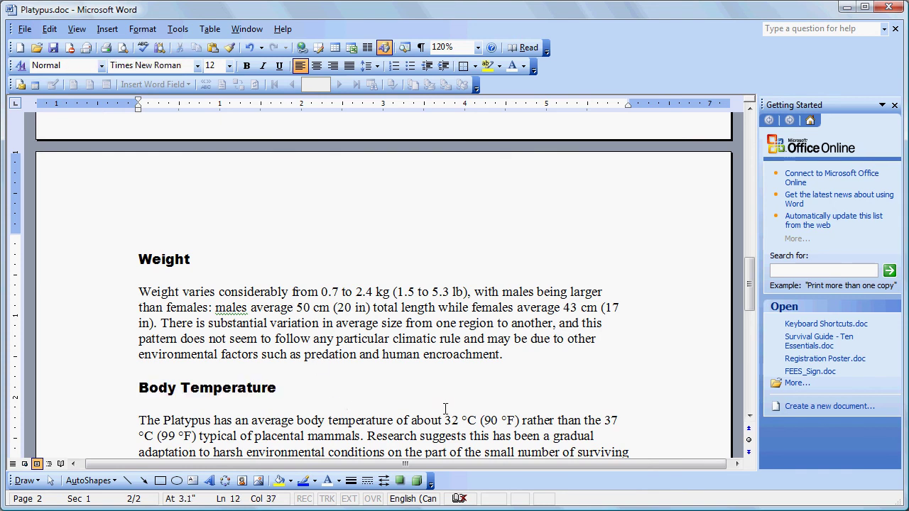